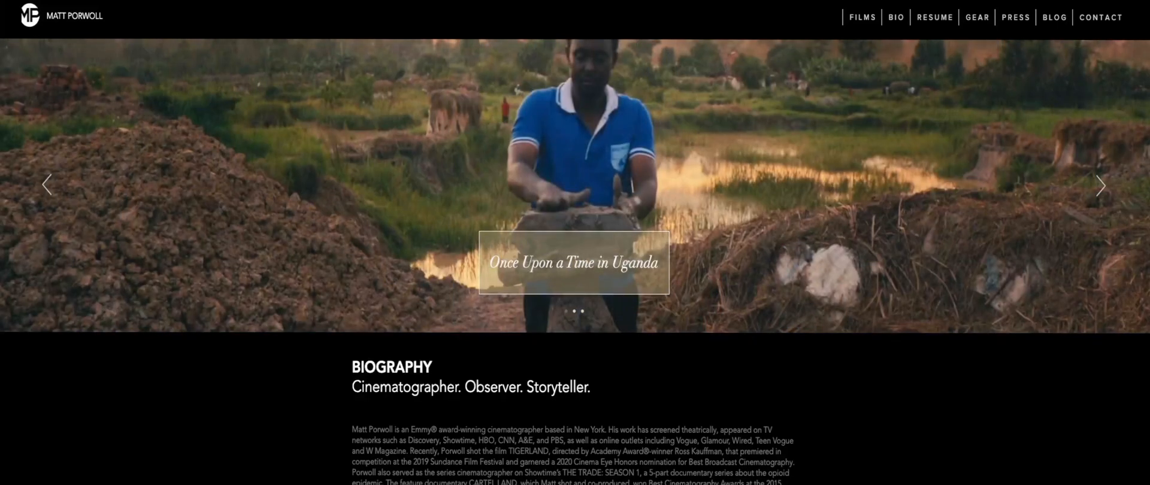
left_click(703, 0)
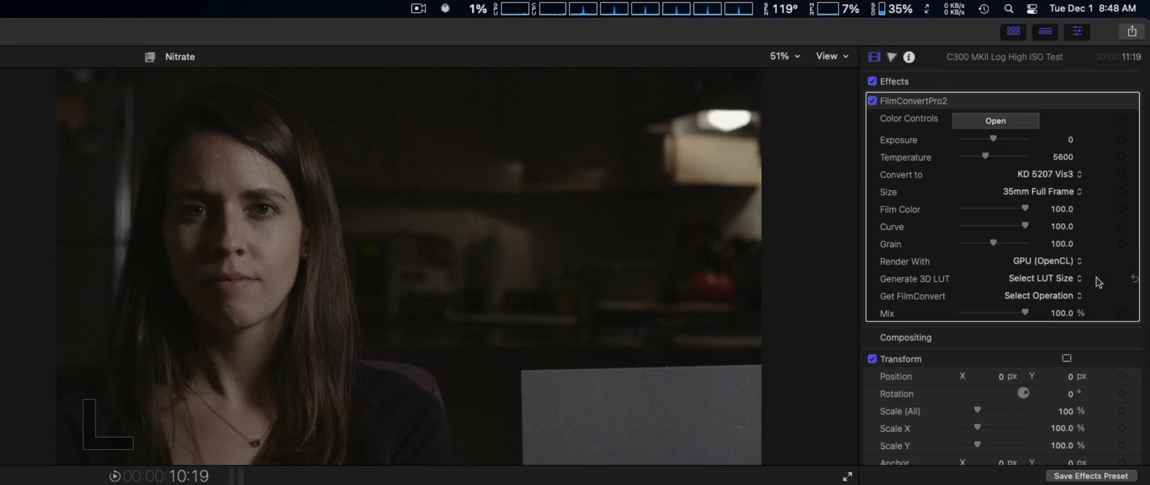
Step: Check the Render With options of the FilmConvertPro2 effect, keeping GPU (OpenCL)
left_click(1079, 263)
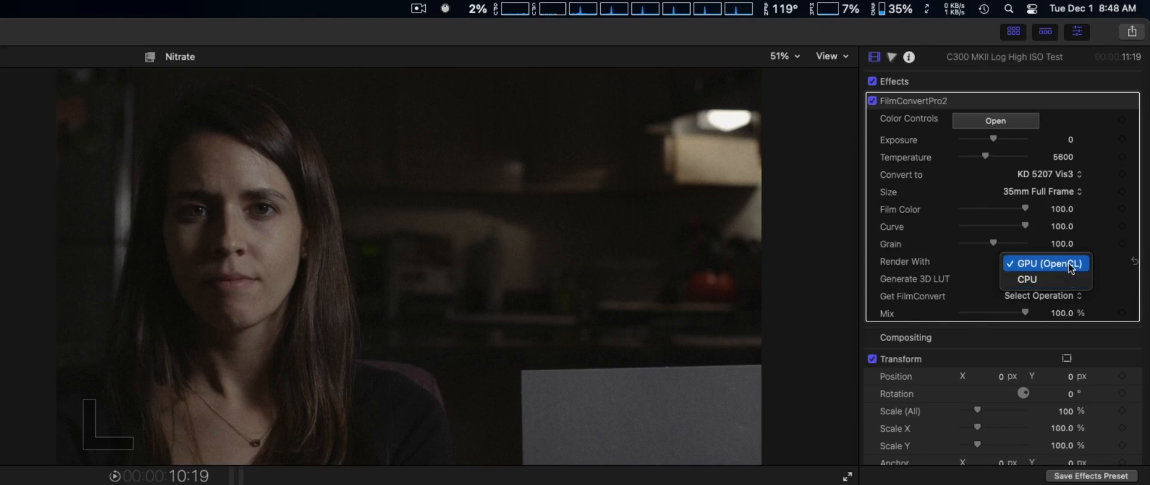
left_click(1078, 267)
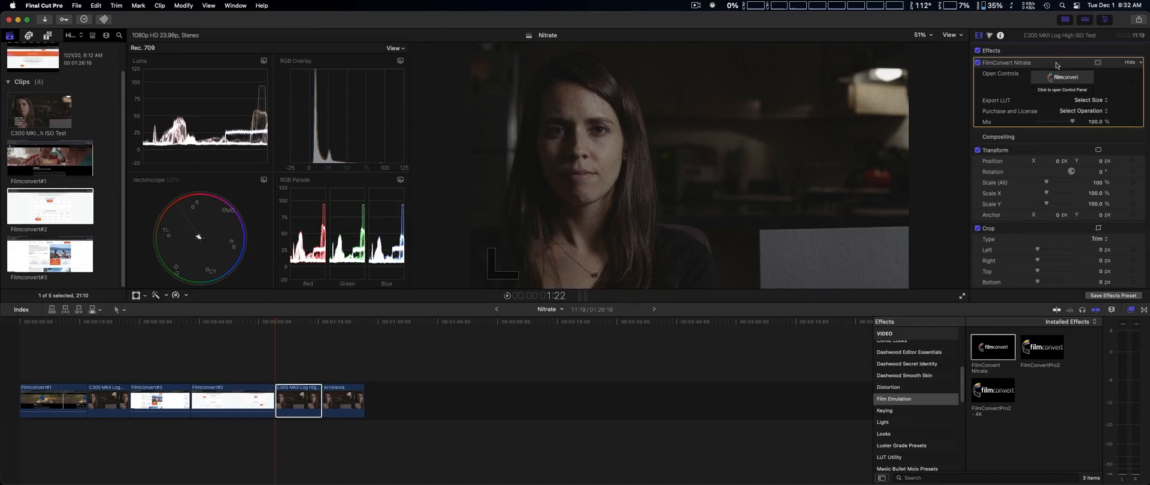
Step: Open the FilmConvert Nitrate control panel for the selected clip and look through its Film Stock options
left_click(1069, 80)
left_click_drag(1097, 22, 1097, 25)
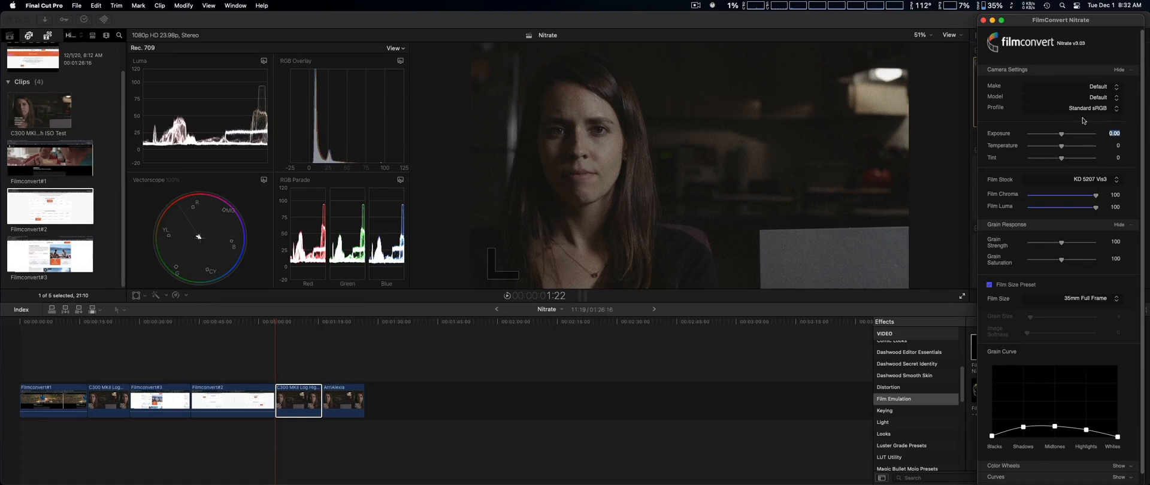
left_click(1036, 178)
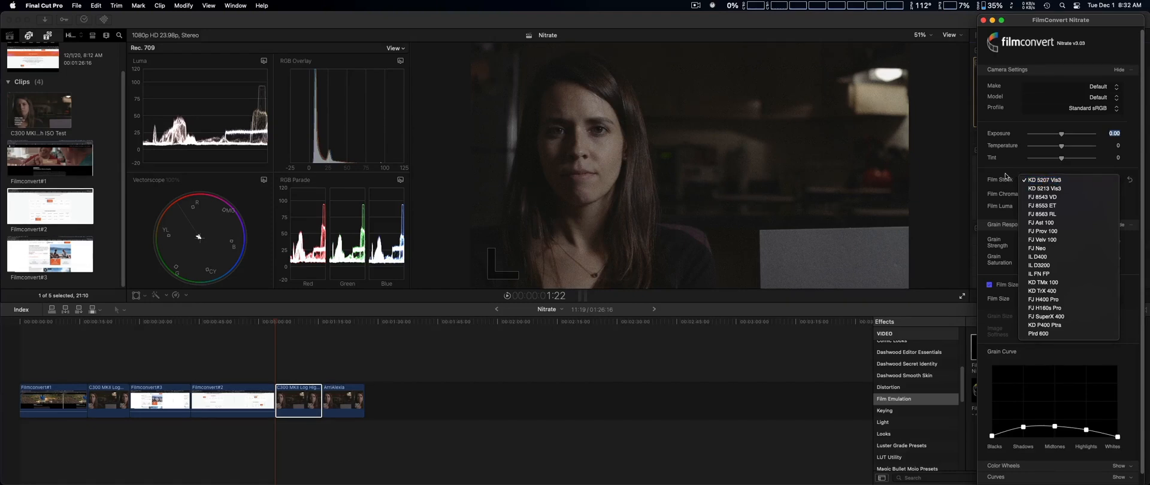
left_click(1007, 177)
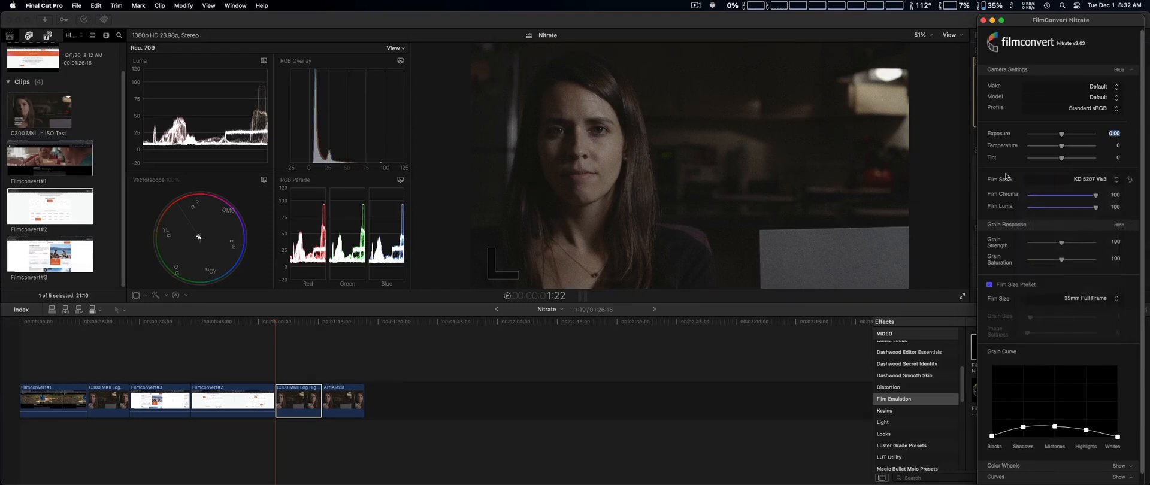
left_click(1117, 180)
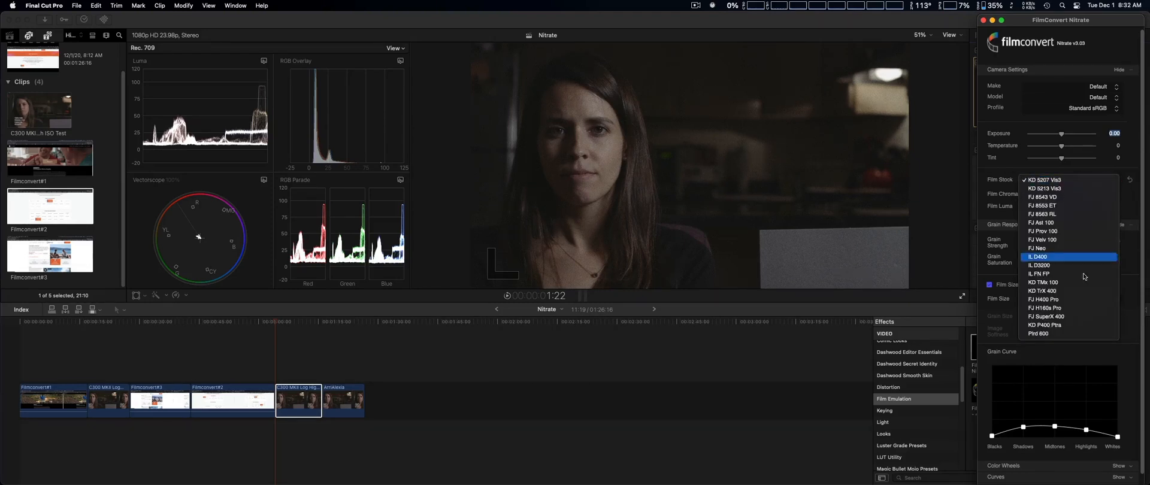
left_click(998, 181)
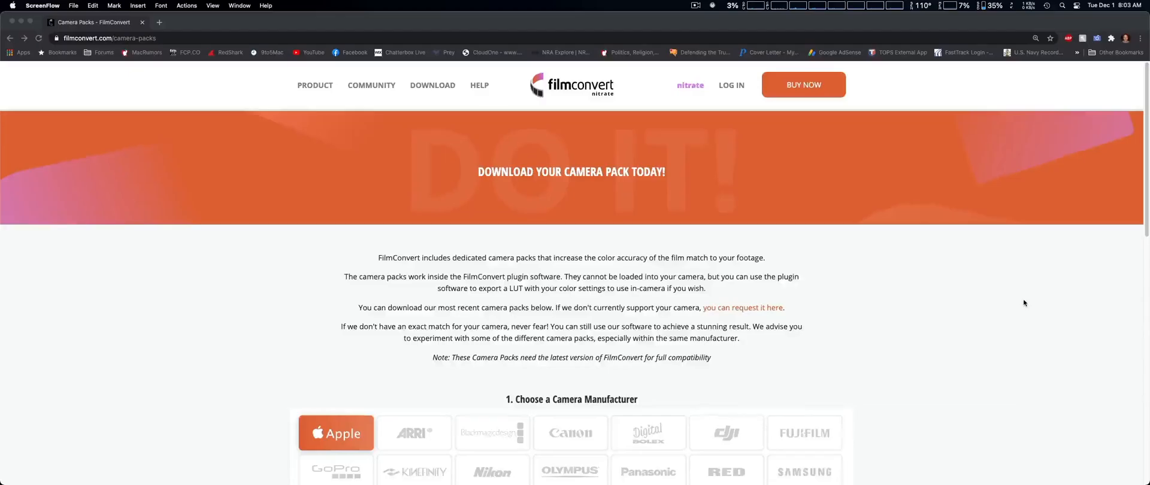
Step: On FilmConvert's camera packs page in Chrome, choose Canon as the camera manufacturer
scroll(954, 233, "down", 5)
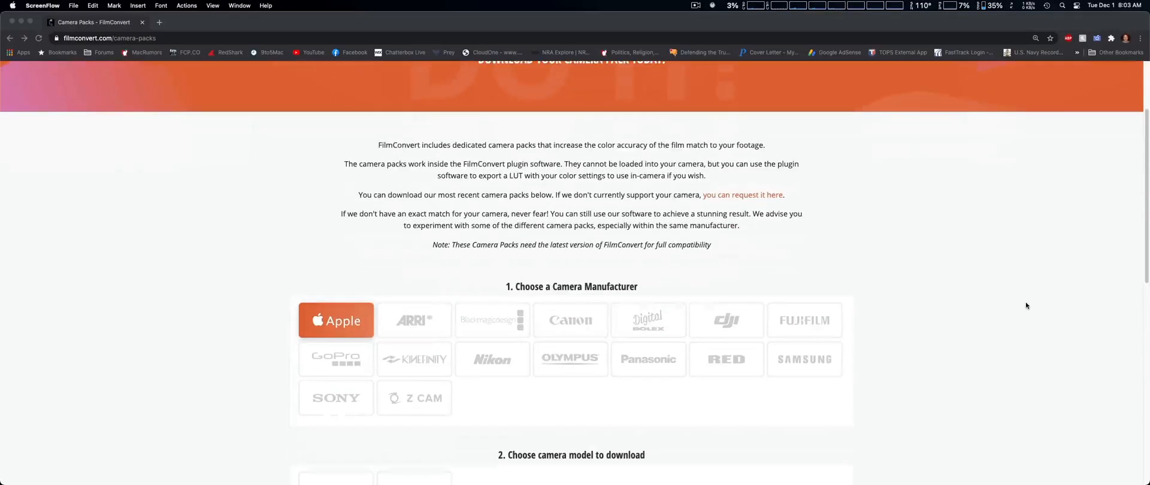
scroll(1028, 304, "down", 4)
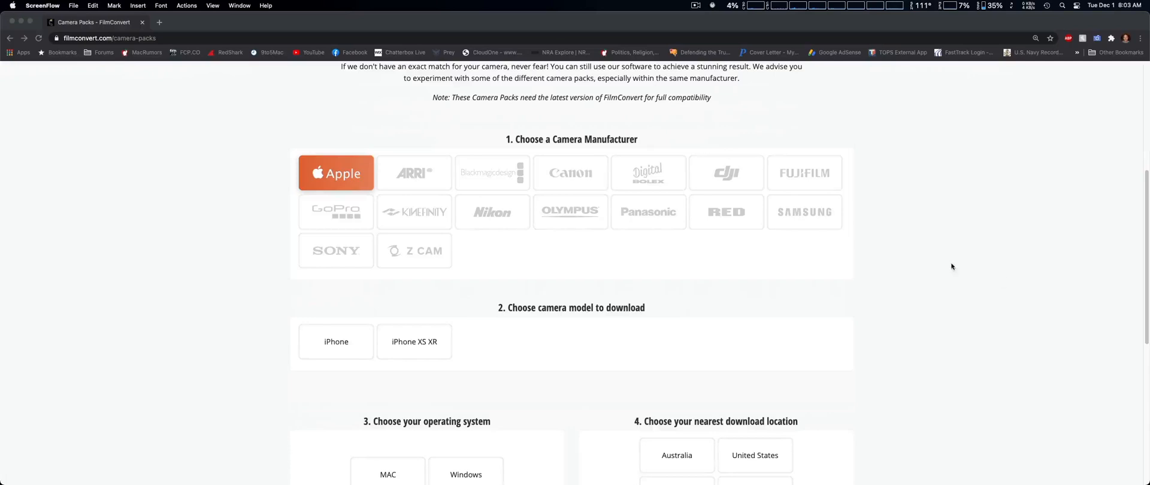
left_click(570, 174)
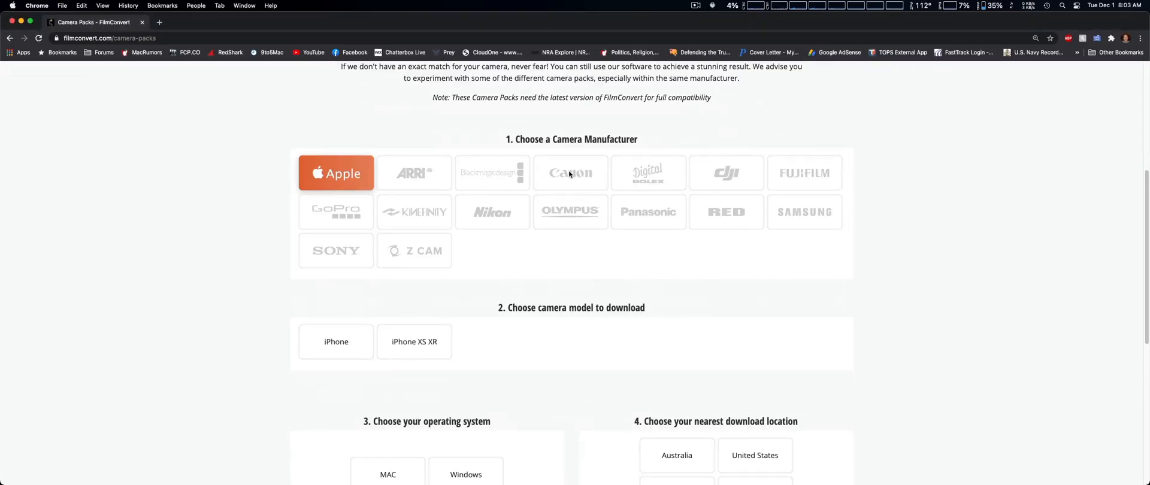
left_click(570, 175)
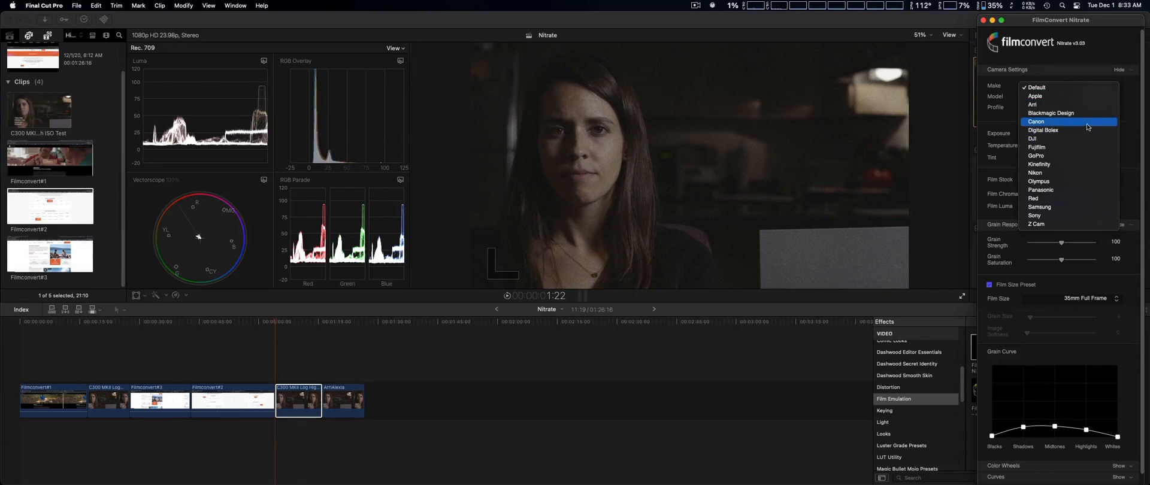
Step: In Final Cut Pro's FilmConvert Nitrate settings, set the camera make to Canon, model to C100 mkII and profile to Canon Log
left_click(1090, 123)
left_click(1107, 97)
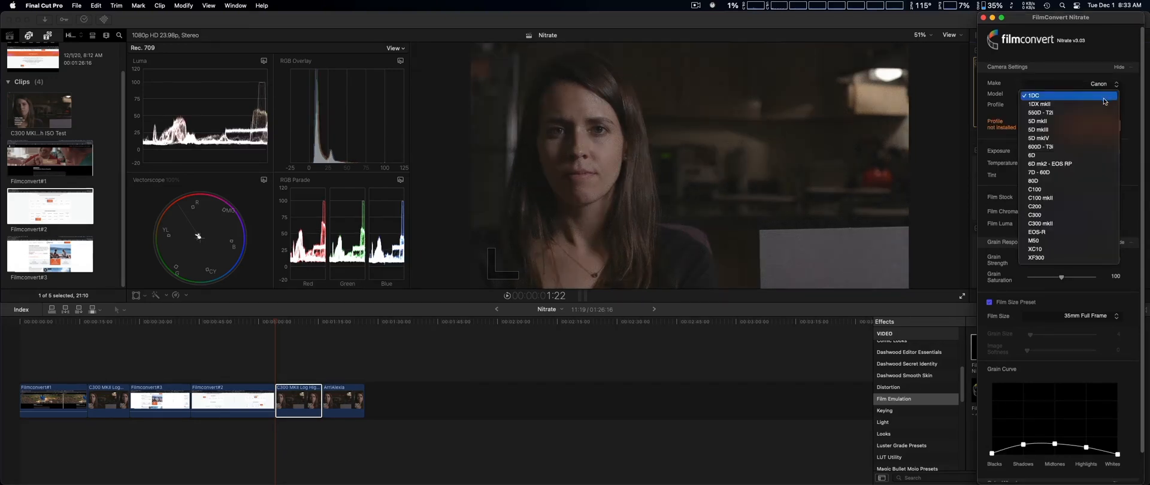
left_click(1084, 199)
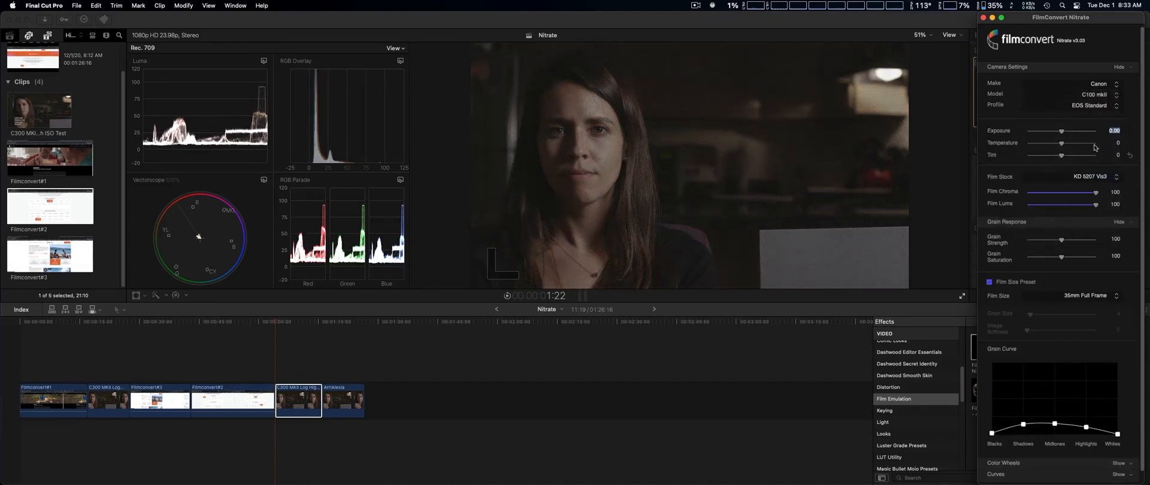
left_click(1100, 107)
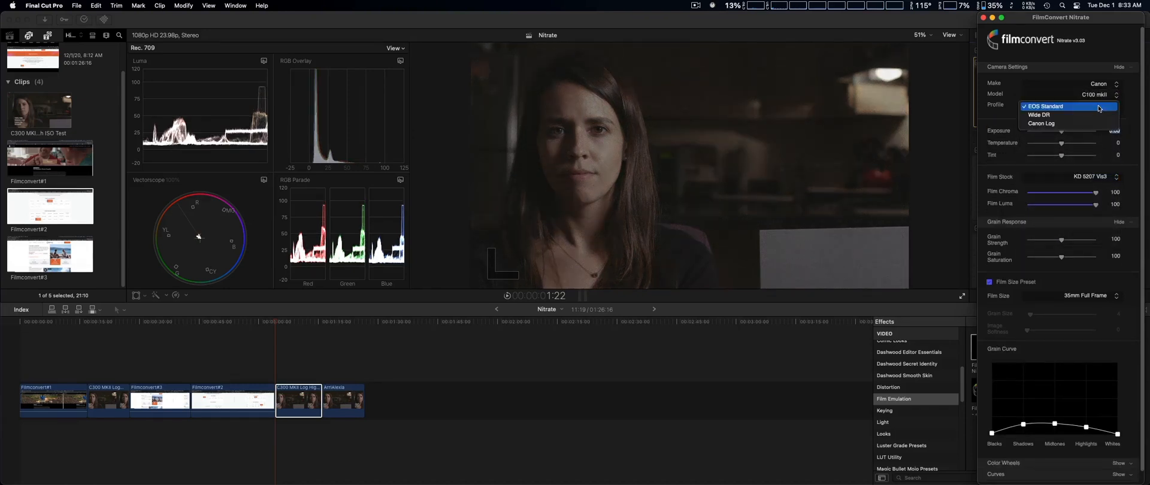
left_click(1095, 125)
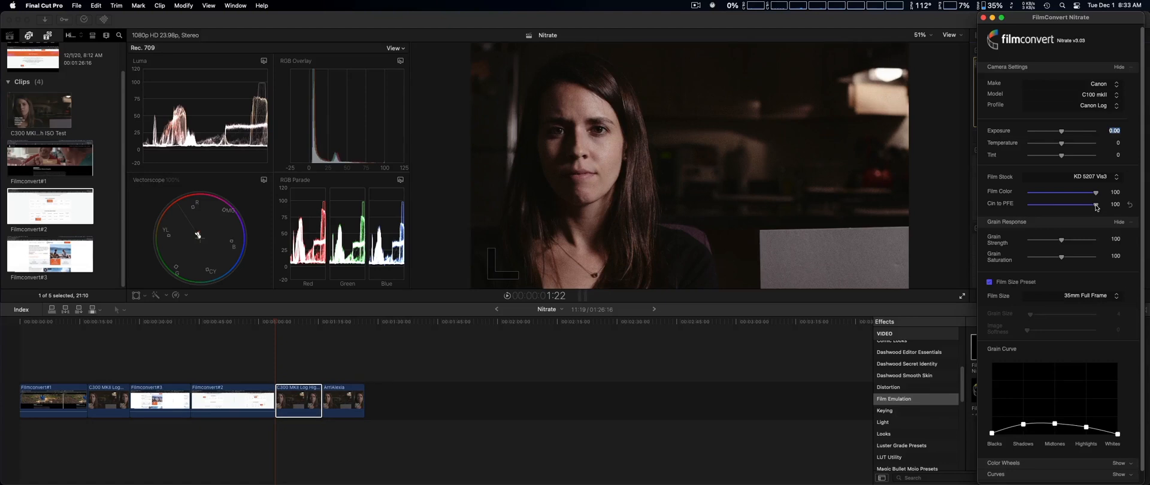
Step: Compare the Cin to PFE amount at 0 and 100, and set it to 78
left_click_drag(1096, 206, 1025, 207)
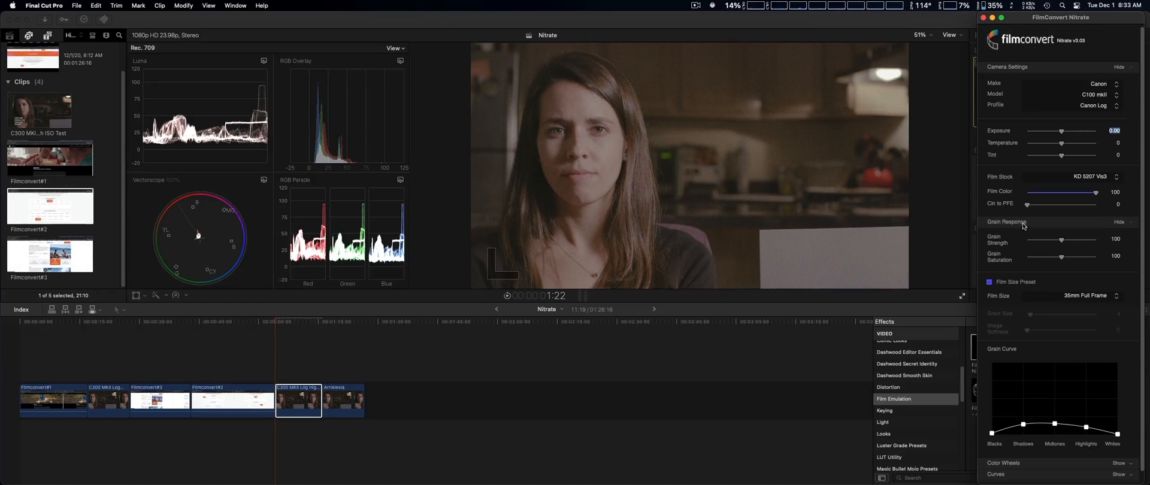
left_click_drag(1028, 207, 1097, 207)
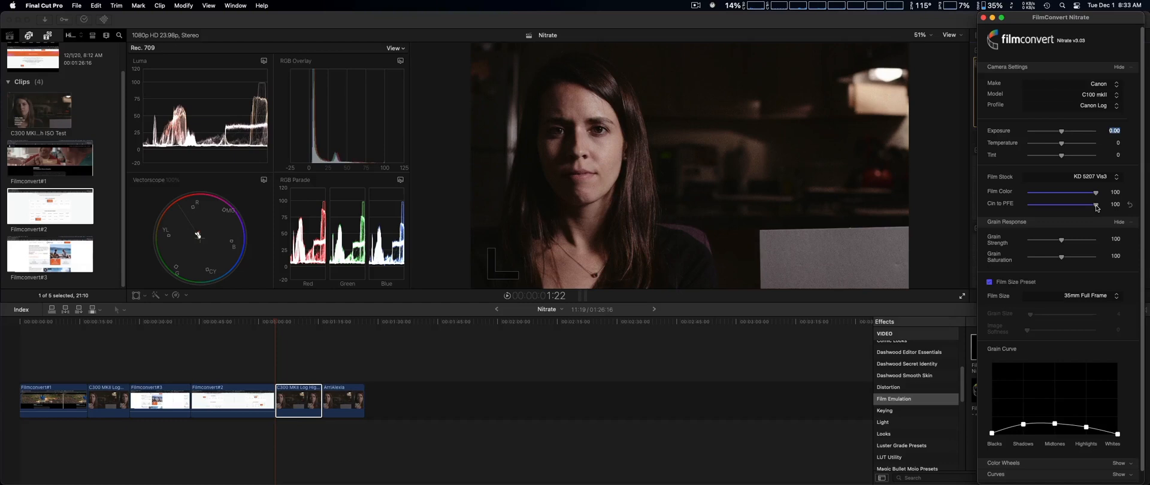
left_click_drag(1097, 208, 1009, 207)
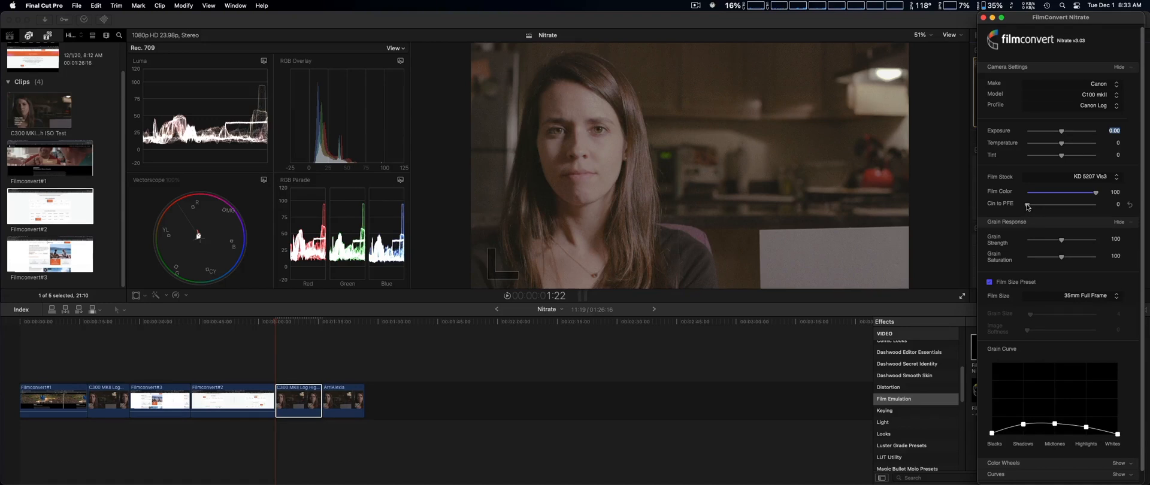
left_click_drag(1028, 207, 1082, 209)
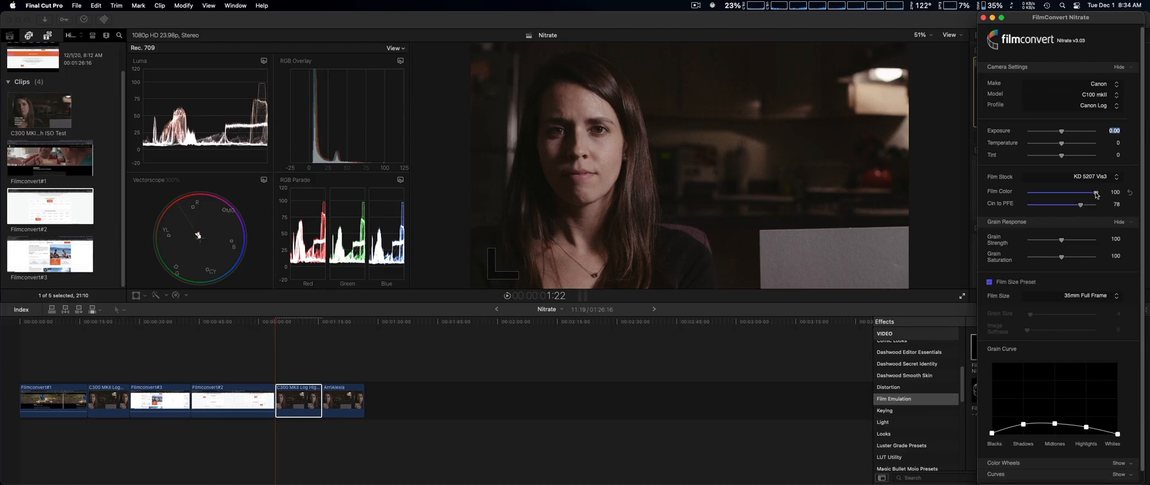
Step: Review the film stock list, keeping KD 5207 Vis3, and set Film Color to 89
left_click(1093, 179)
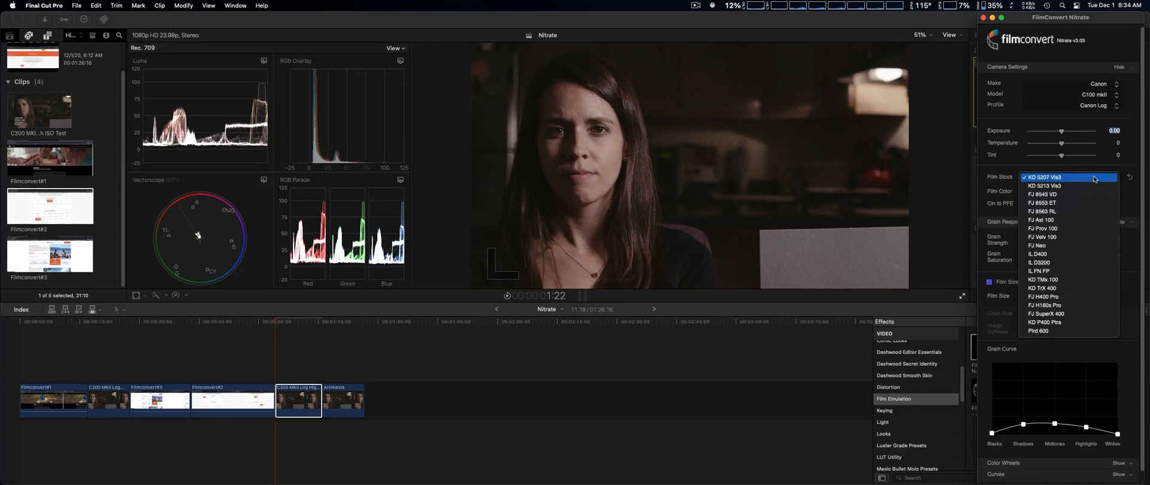
left_click(1094, 179)
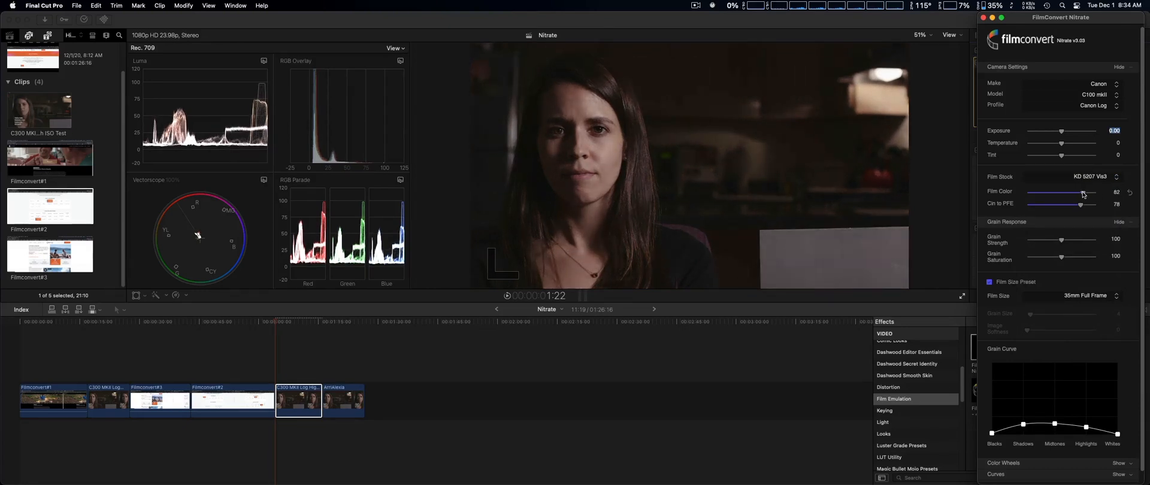
left_click_drag(1096, 194, 1089, 195)
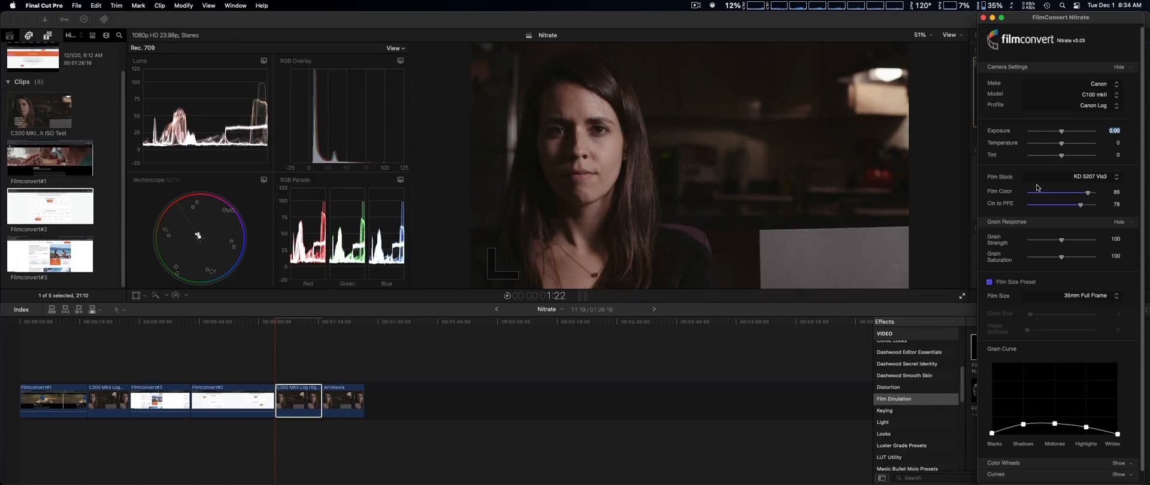
Step: Set the Grain Strength in the Grain Response settings to 40
scroll(1022, 233, "down", 1)
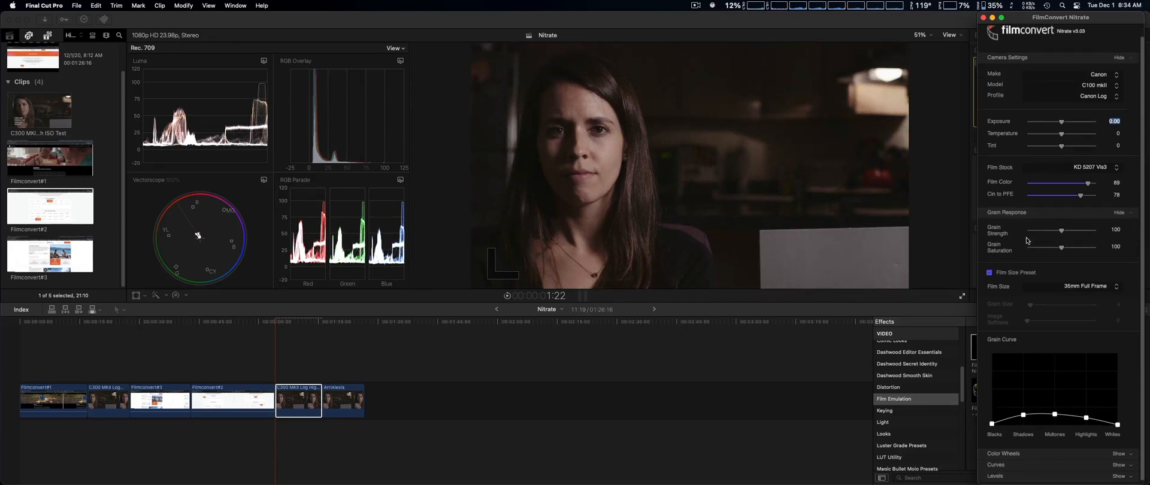
scroll(1028, 241, "up", 1)
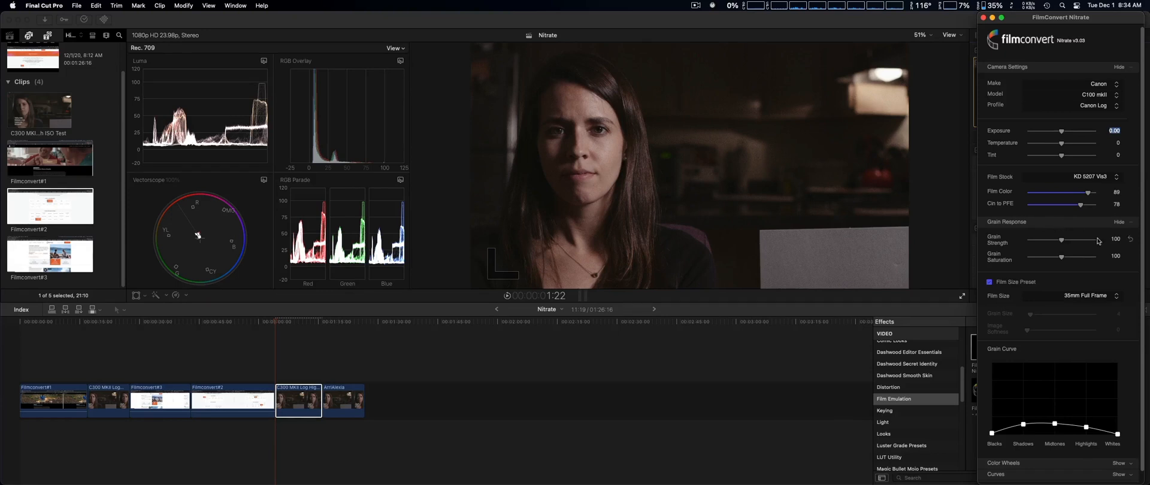
left_click(1121, 239)
left_click_drag(1120, 239, 1109, 243)
type("40")
key("Return")
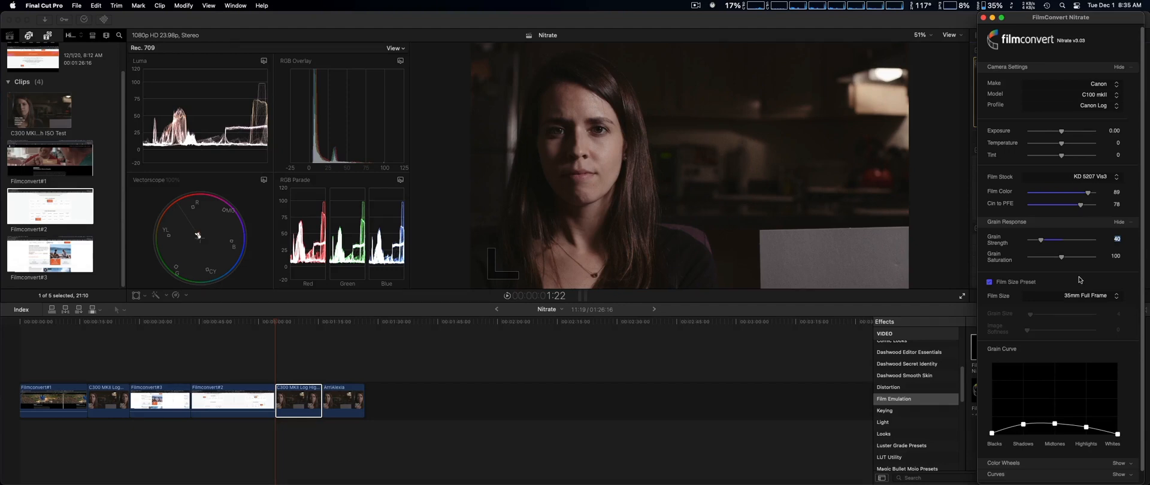
Step: Try the 8mm film size before restoring 35mm Full Frame, and switch the Film Size Preset off and back on
scroll(1080, 280, "down", 1)
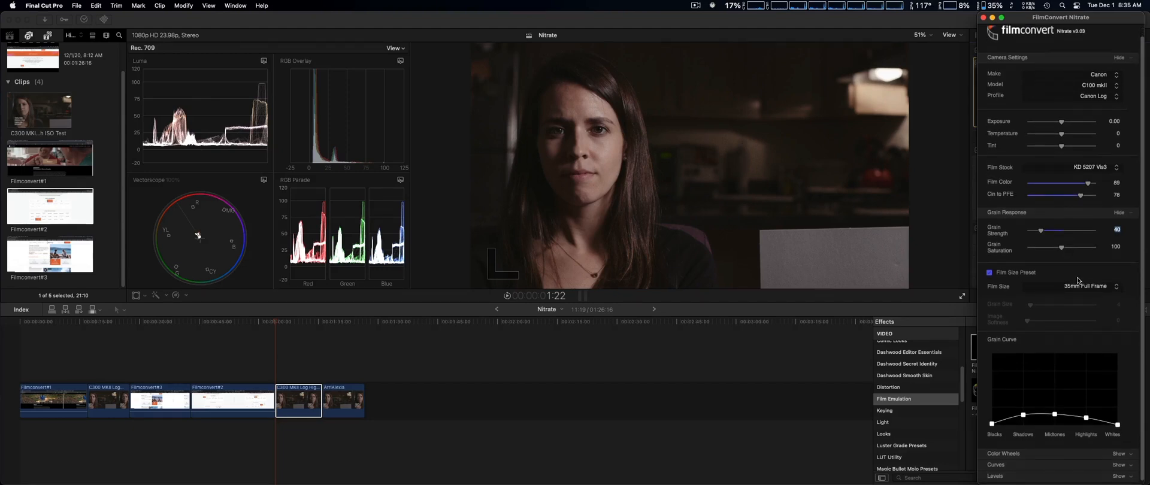
left_click(1107, 290)
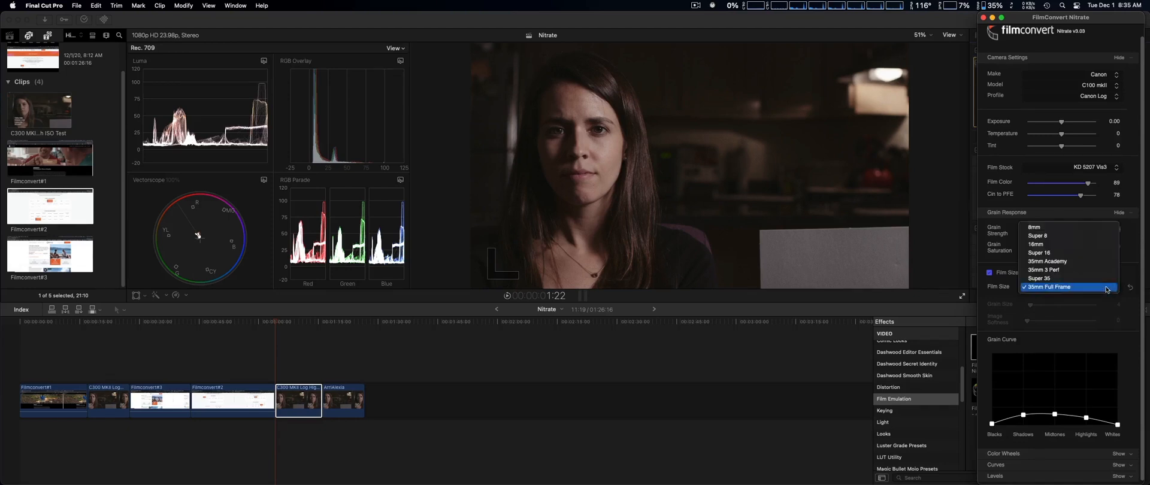
left_click(1099, 228)
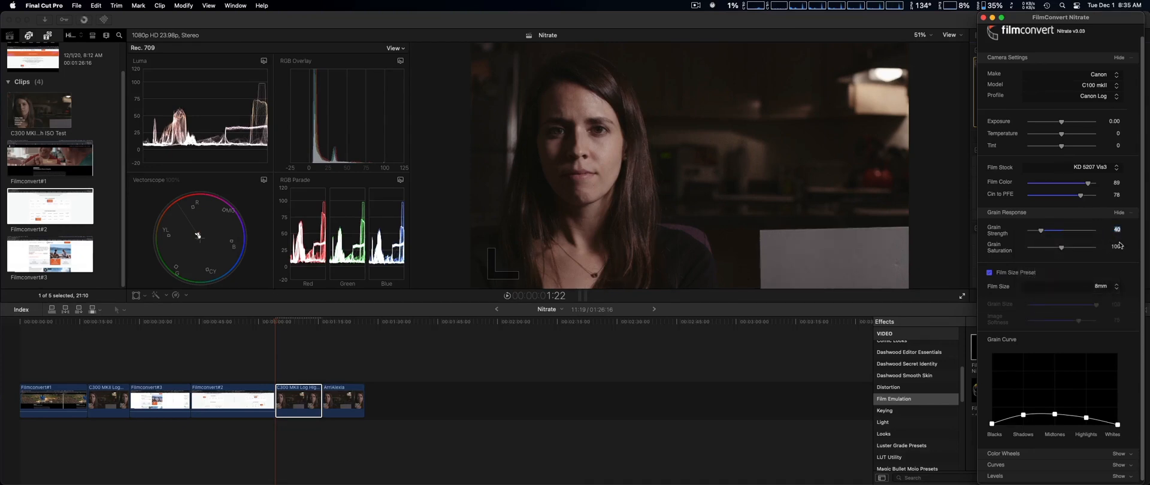
left_click(1109, 287)
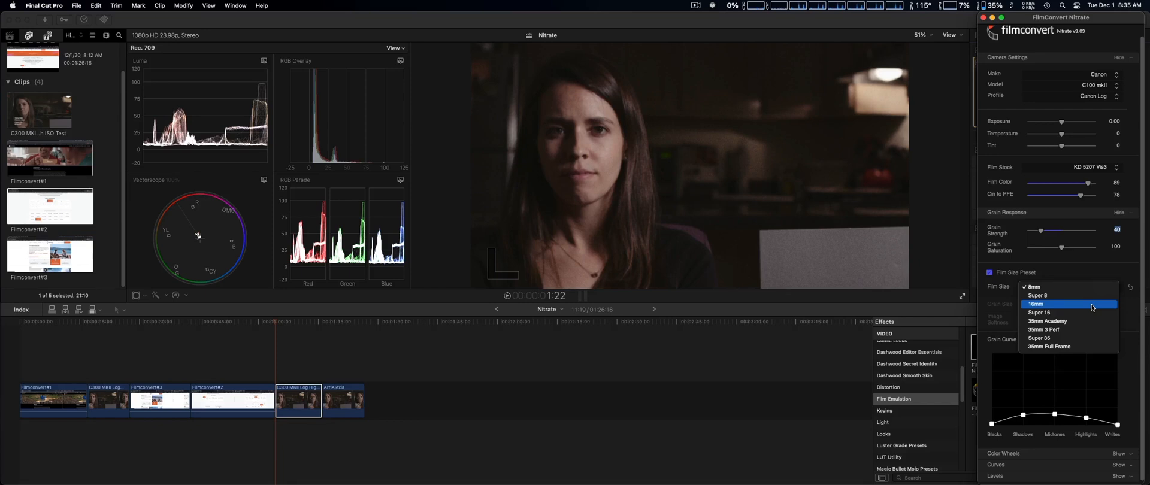
left_click(1087, 349)
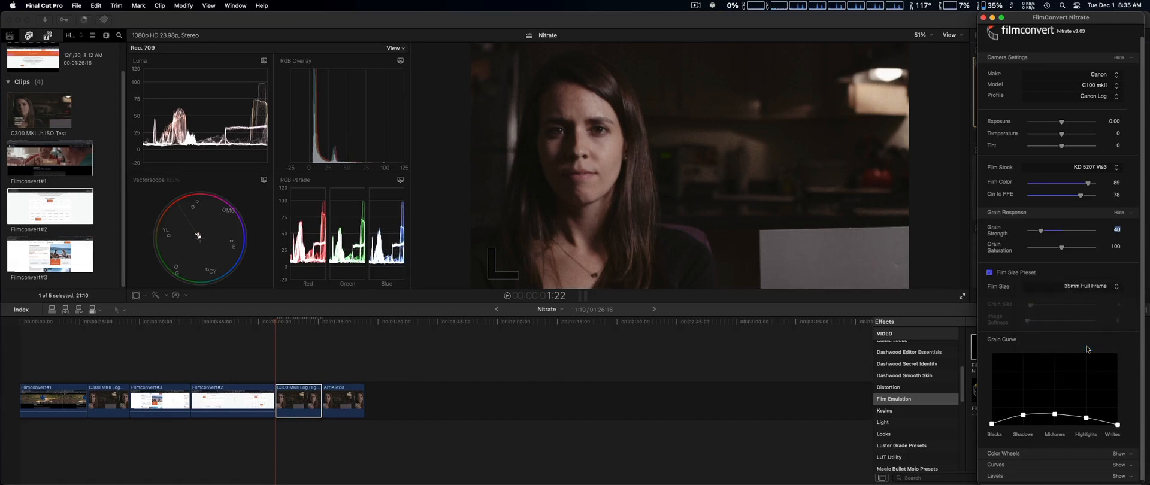
left_click(990, 273)
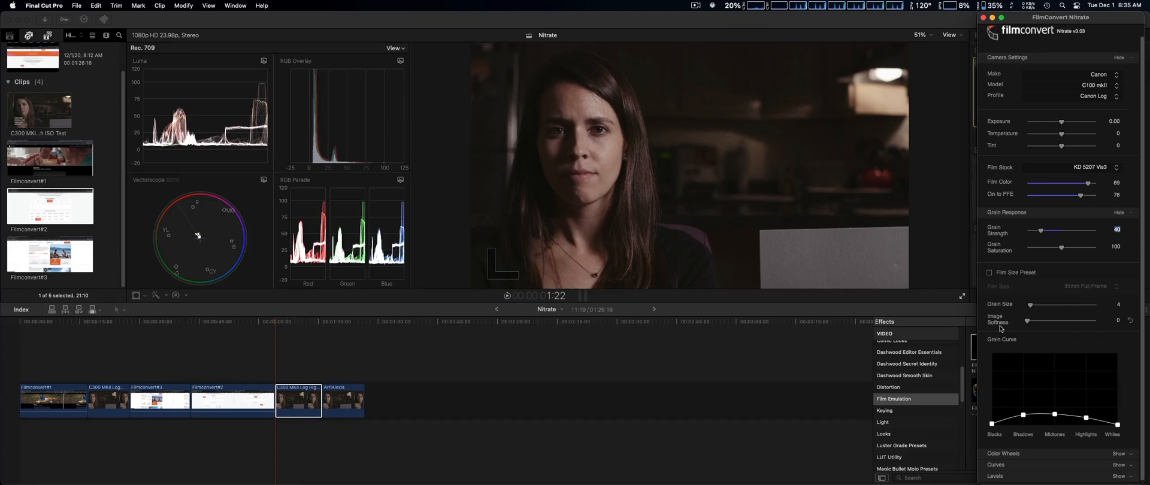
left_click(990, 273)
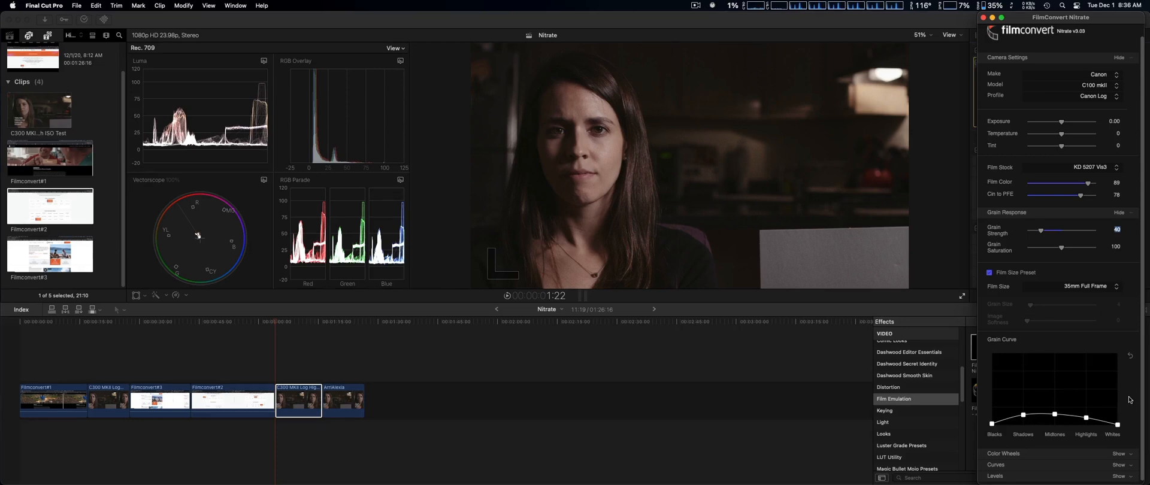
Step: Expand the Color Wheels section to show the shadows, midtones, highlights and saturation controls
left_click(1130, 455)
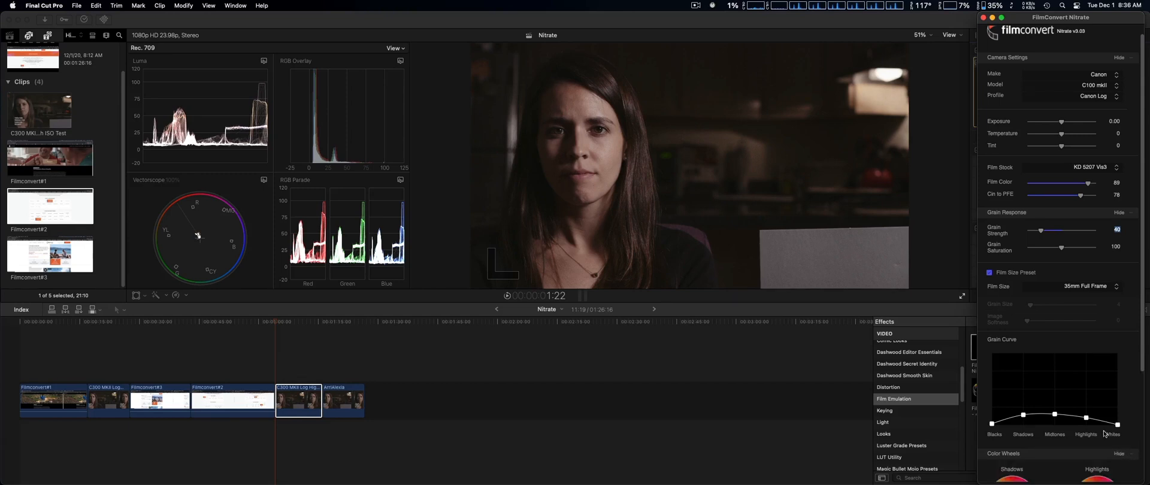
scroll(1105, 433, "down", 5)
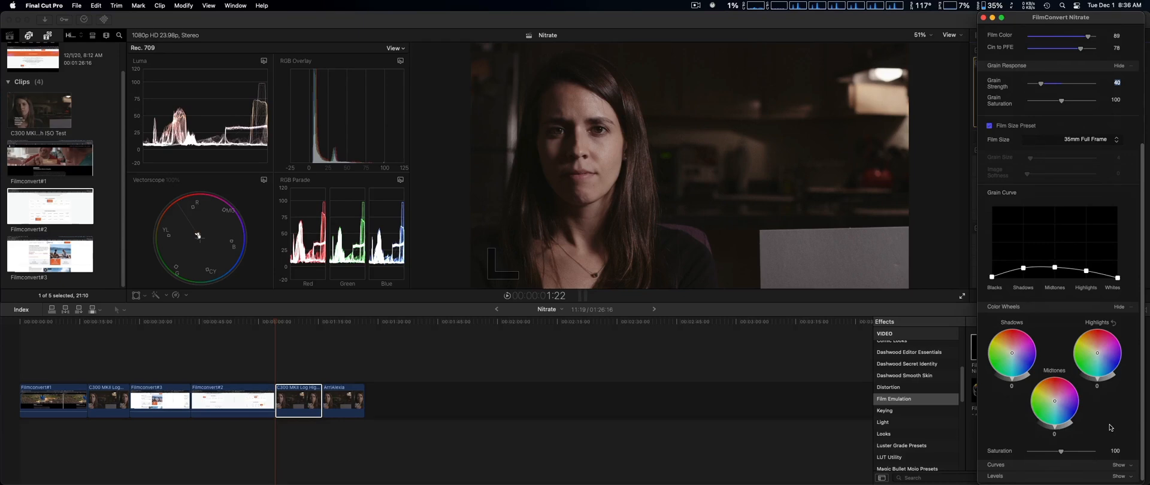
Step: Expand the Curves and Levels sections to show the tone curve with its color channels and the levels histogram
scroll(1109, 423, "up", 5)
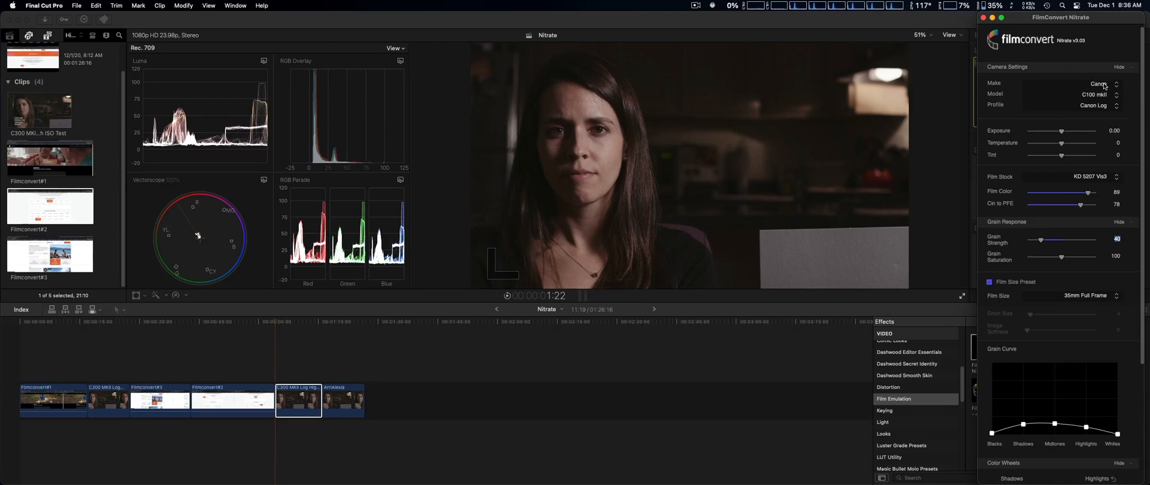
scroll(1102, 240, "down", 5)
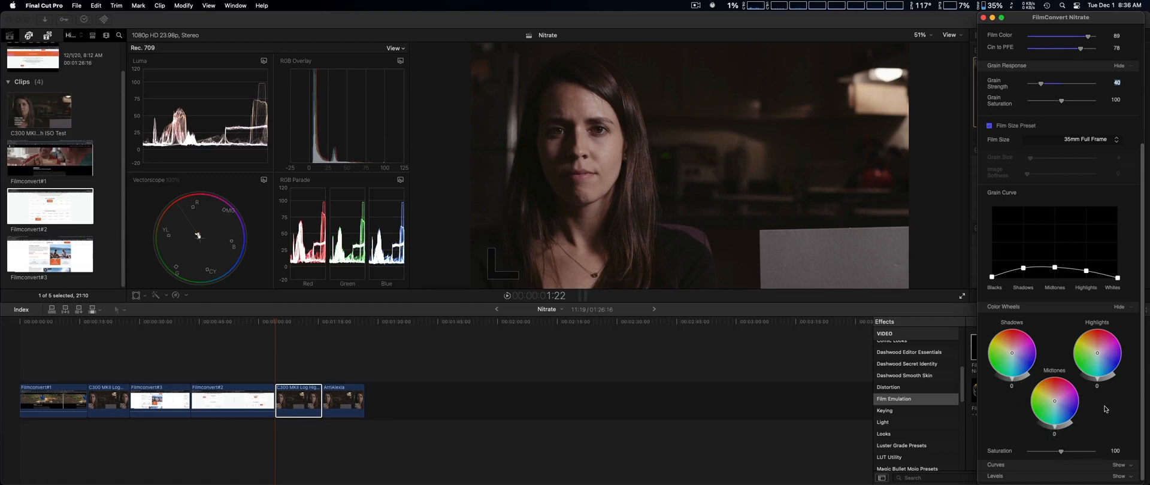
left_click(1133, 468)
scroll(1092, 400, "down", 4)
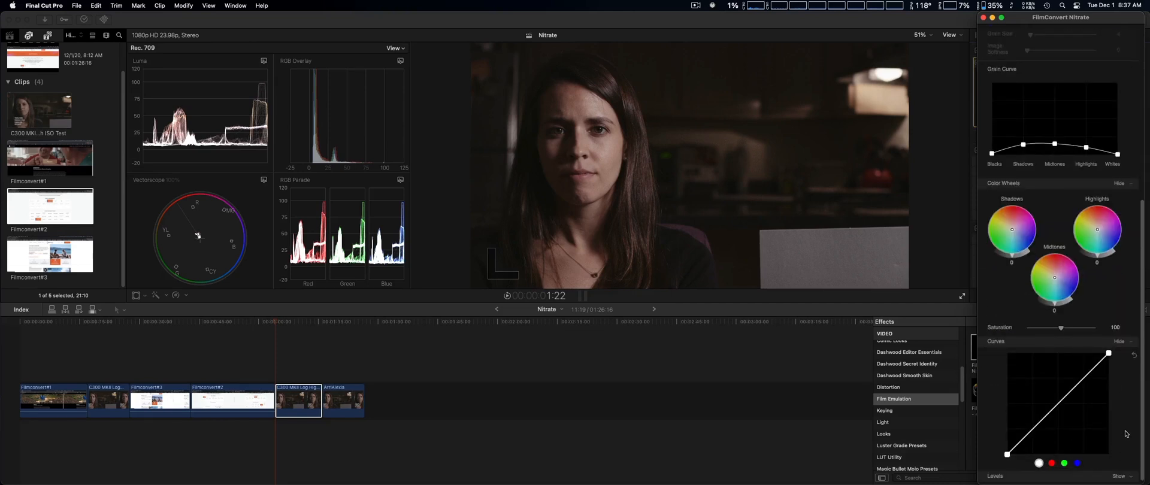
left_click(1123, 477)
scroll(1123, 437, "down", 3)
scroll(1124, 437, "down", 1)
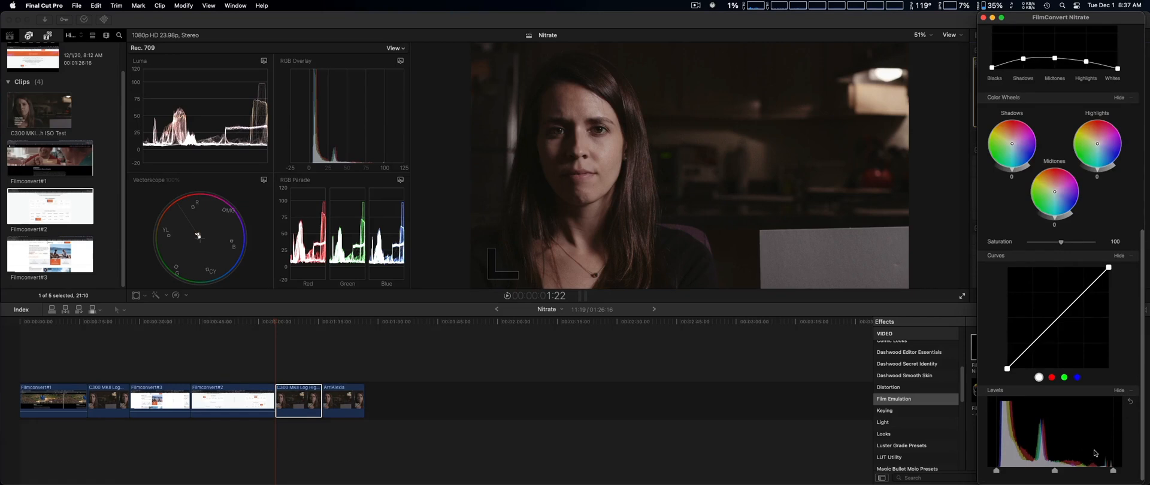
Step: Collapse the Levels, Curves and Color Wheels sections and return to the camera settings
left_click(1131, 393)
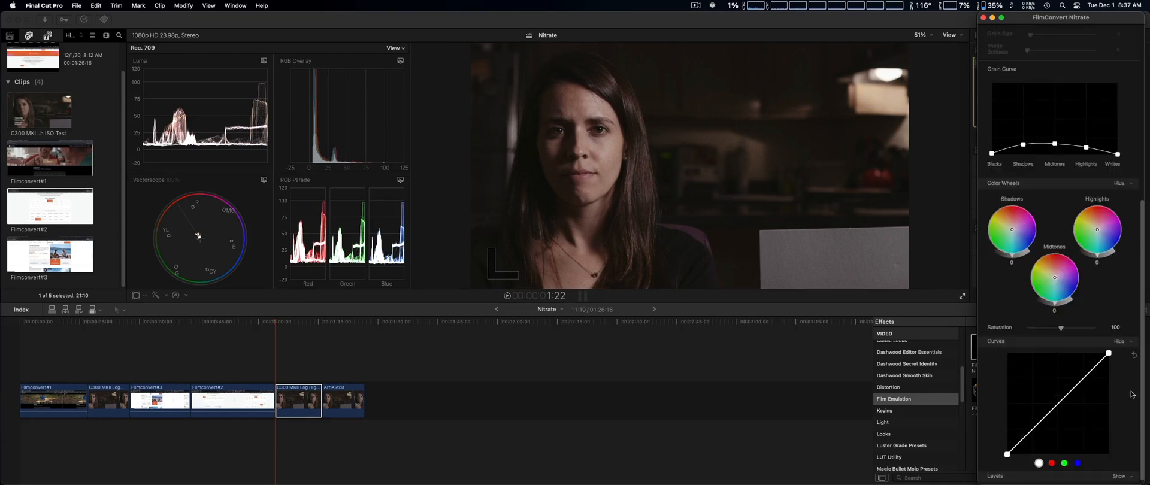
left_click(1130, 345)
left_click(1131, 307)
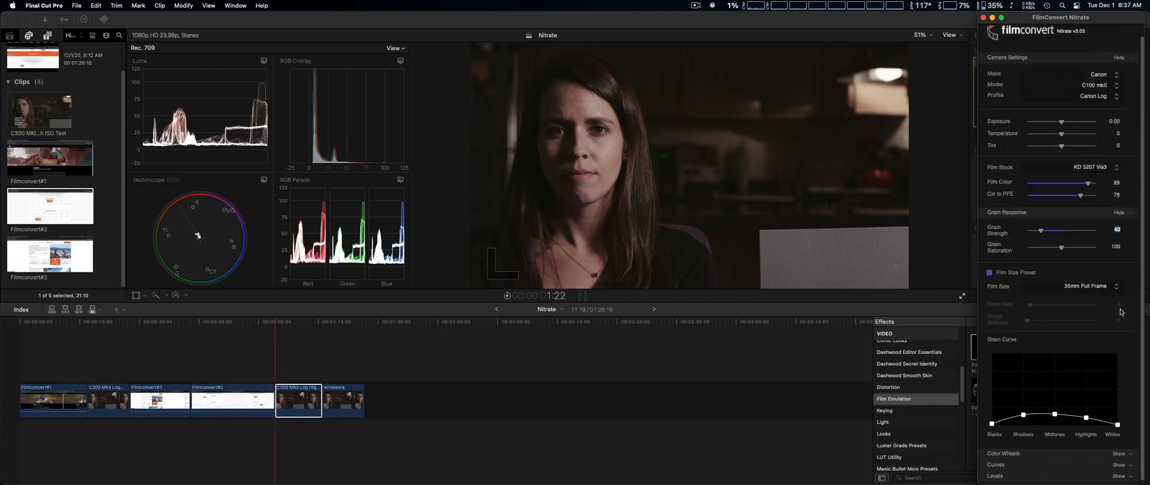
scroll(1122, 315, "up", 1)
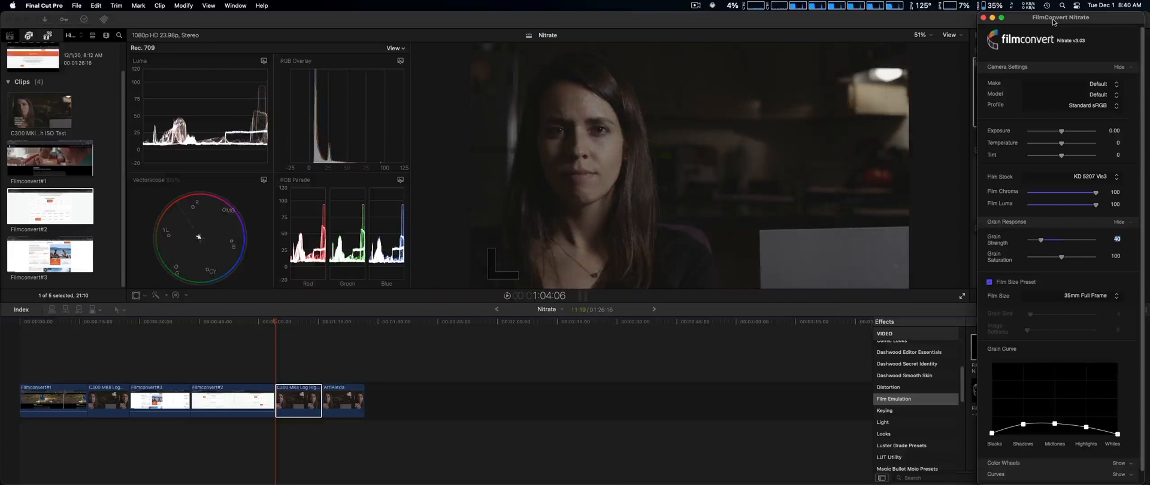
Step: Set the camera to Arri Alexa with the LogC profile, and set Film Color to 77 and Cin to PFE to 54
left_click_drag(1053, 22, 1052, 23)
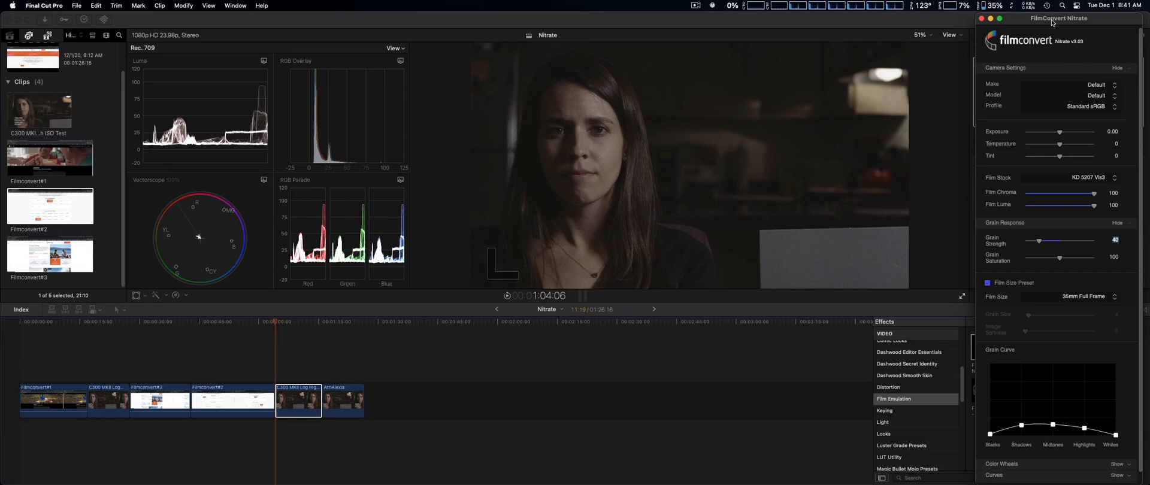
left_click(1094, 87)
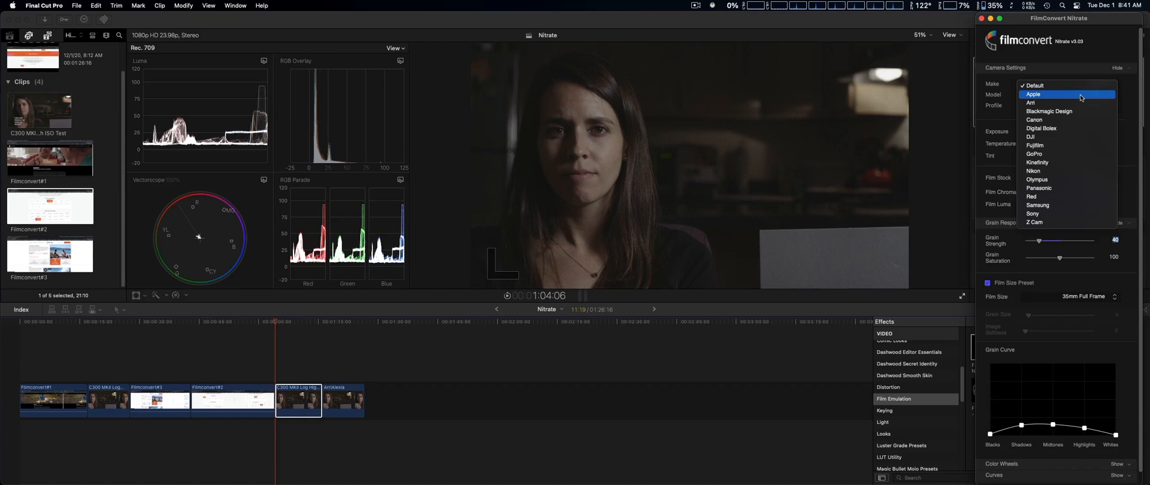
left_click(1081, 104)
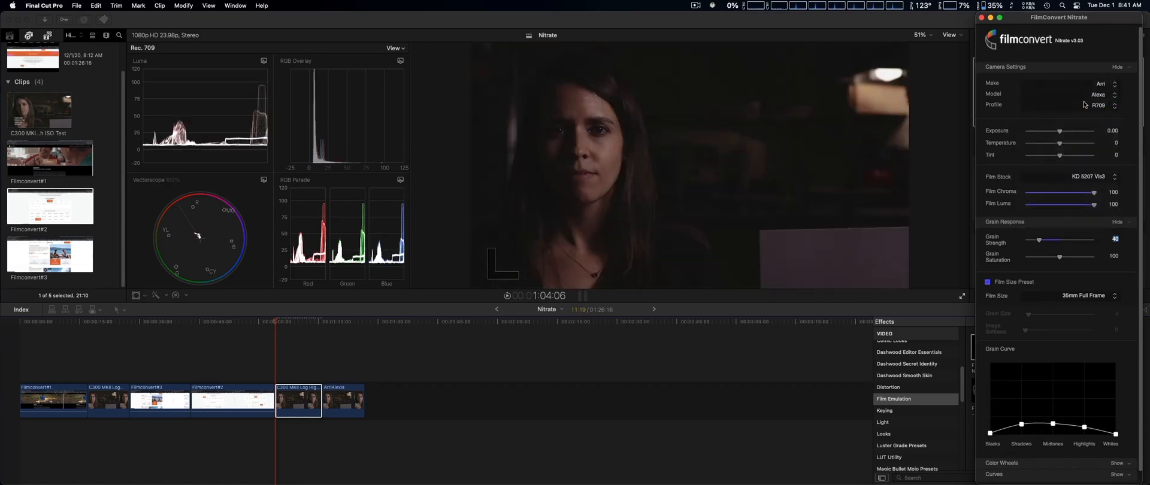
left_click(1101, 107)
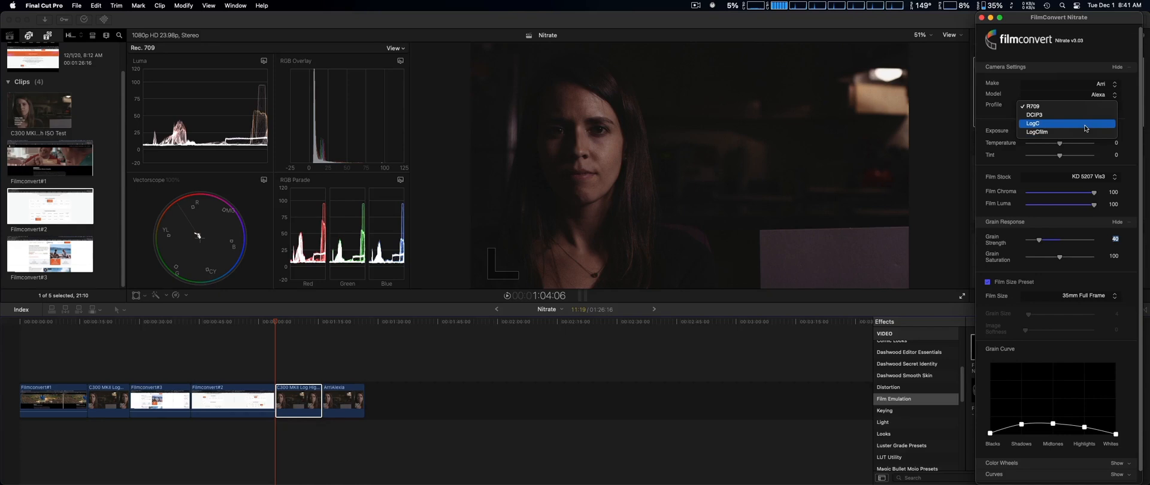
left_click(1086, 124)
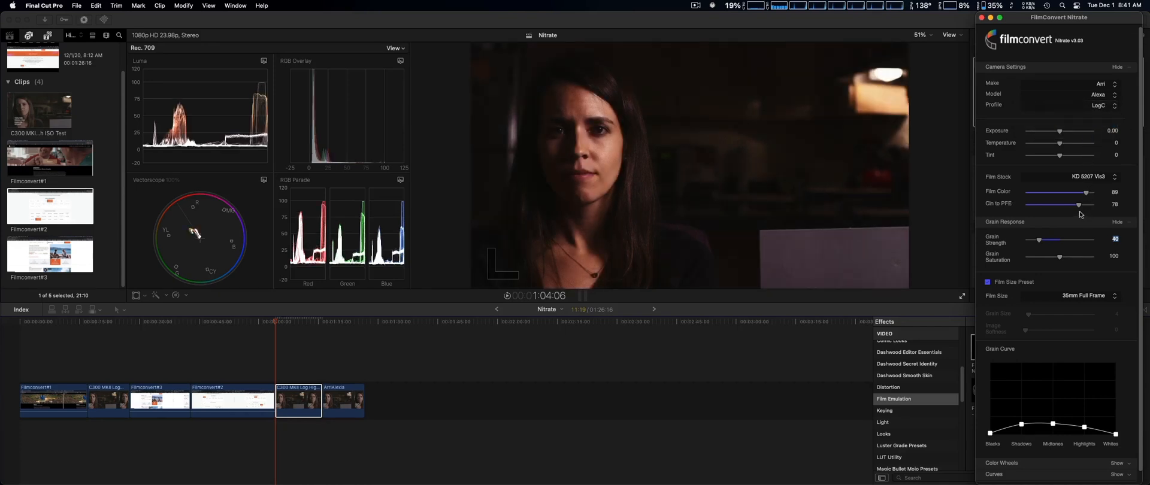
mouse_move(1086, 195)
left_mouse_down()
mouse_move(1097, 193)
mouse_move(1084, 209)
mouse_move(1097, 208)
mouse_move(1058, 208)
mouse_move(1090, 193)
mouse_move(1047, 196)
mouse_move(1079, 203)
left_mouse_up()
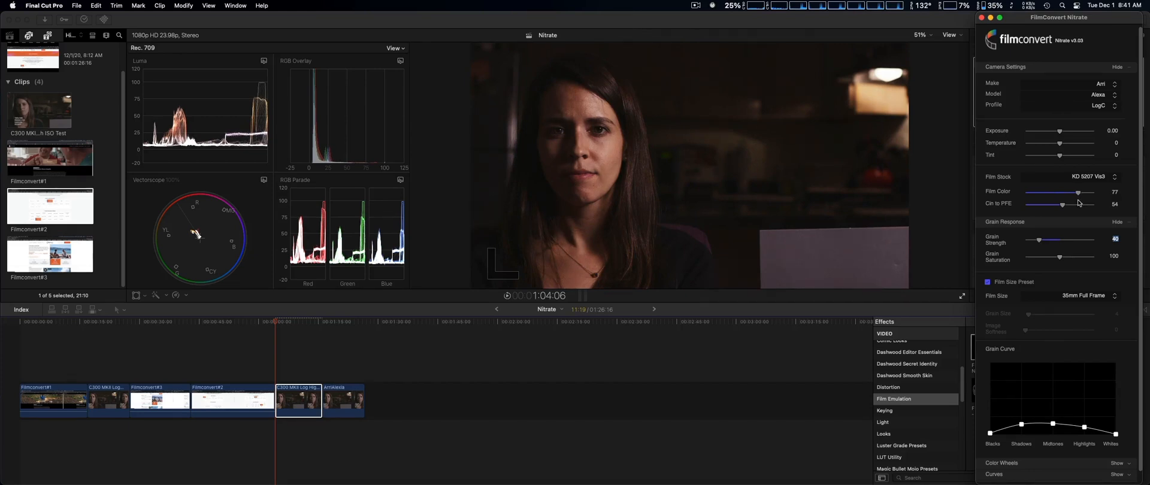